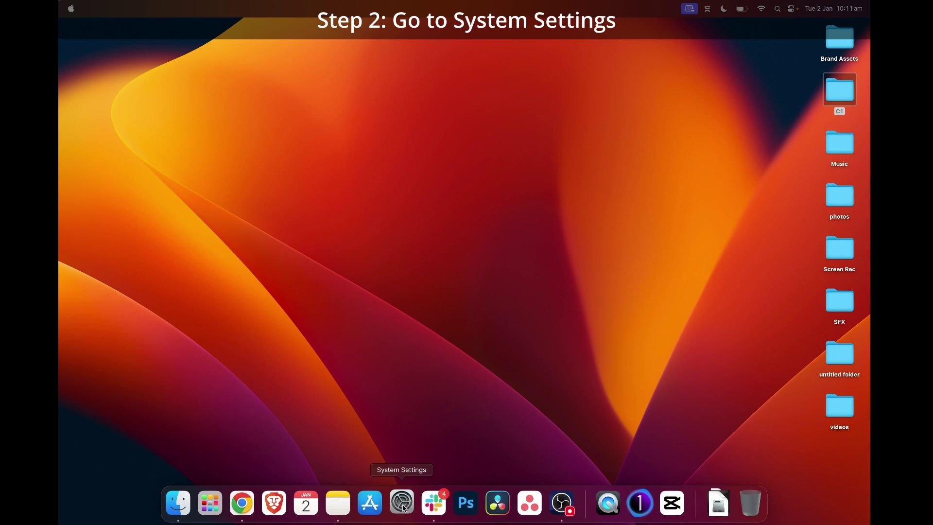
# Step: Open the Customise… colour profile list for the eD15T(2022) display in Displays settings
pyautogui.click(402, 503)
pyautogui.scroll(-3, 342, 312)
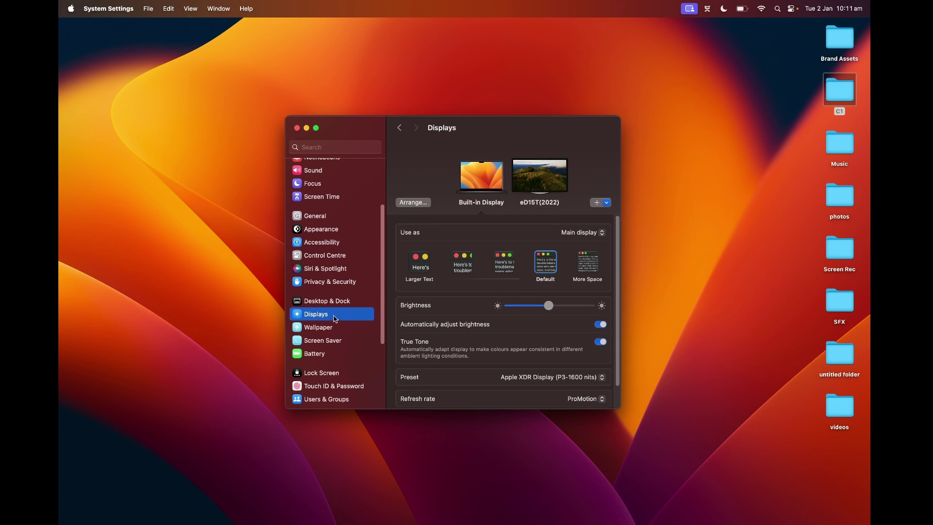
pyautogui.click(548, 178)
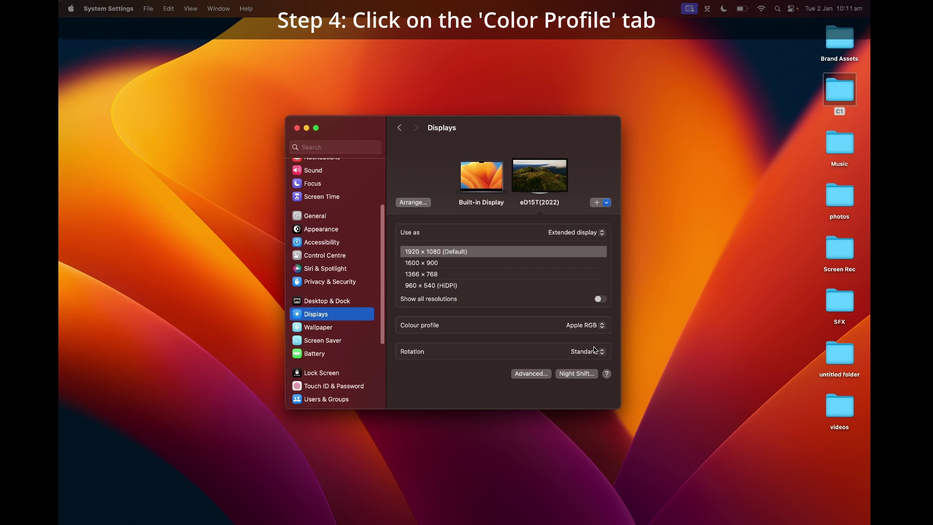
pyautogui.click(598, 330)
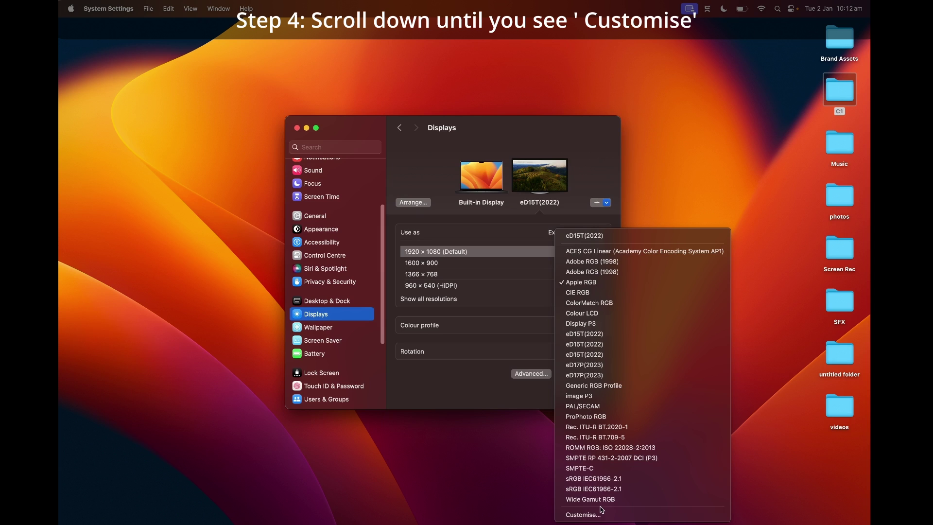
pyautogui.click(601, 515)
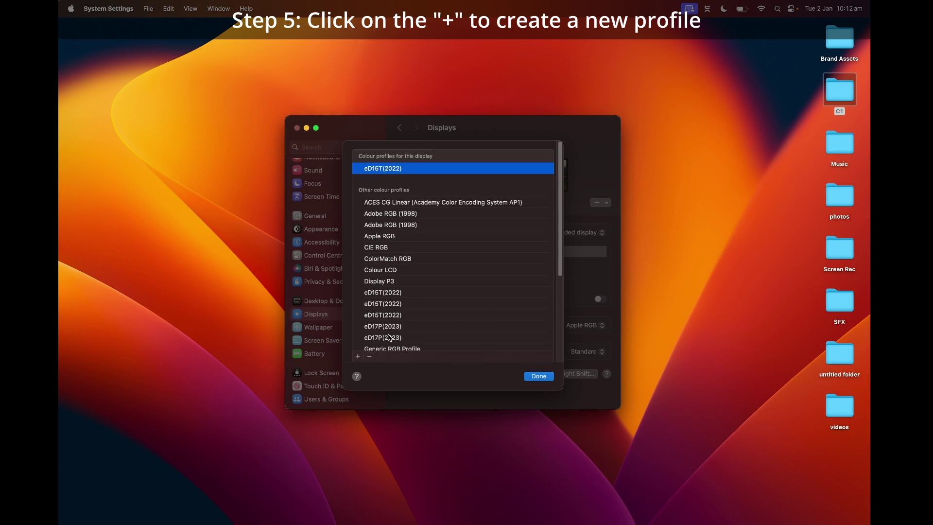
# Step: Launch Display Calibrator Assistant with the + button to create a new calibrated profile
pyautogui.click(357, 357)
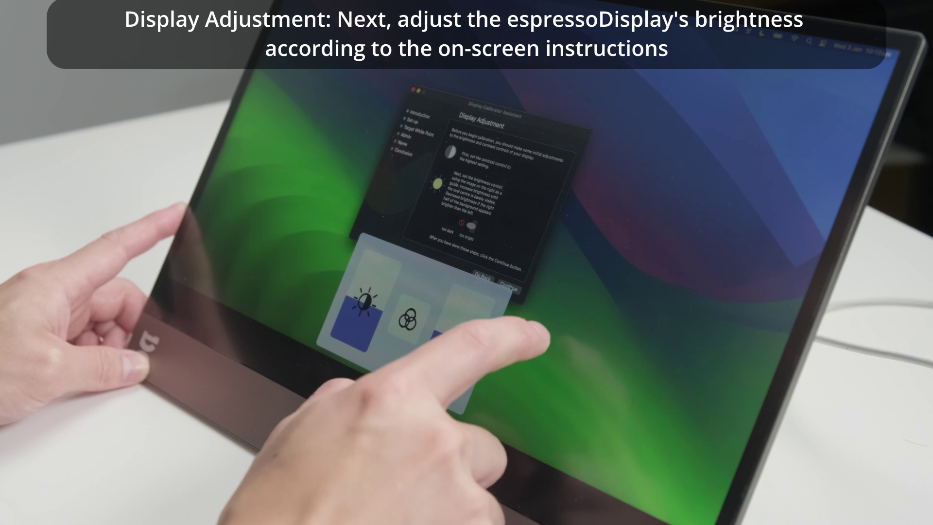
# Step: Advance to the target white point step and tick Use native white point
pyautogui.click(508, 289)
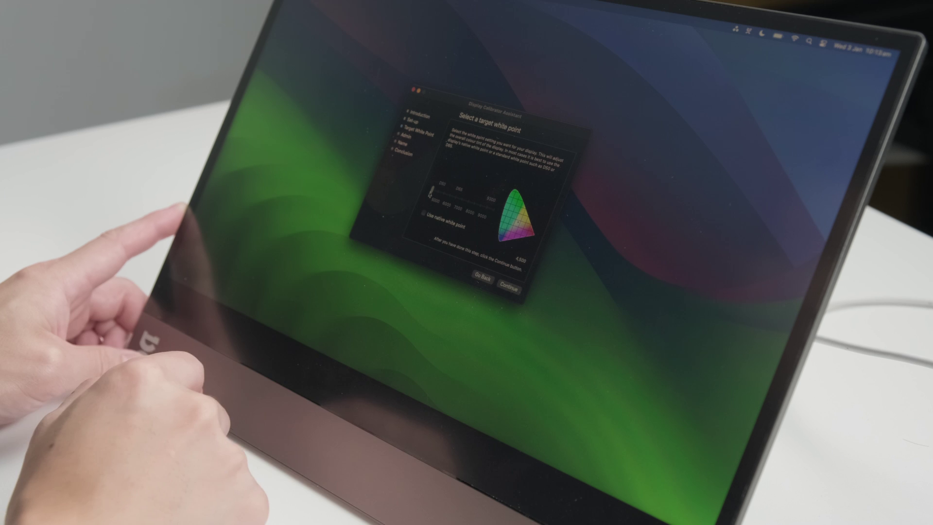
pyautogui.click(424, 212)
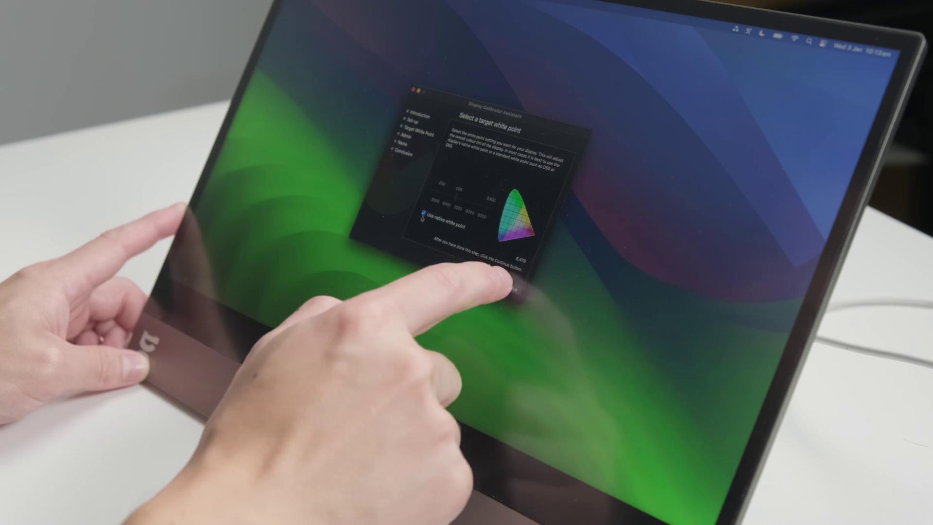
# Step: Continue past the white point, administrator options and profile naming to the Conclusion page
pyautogui.click(509, 287)
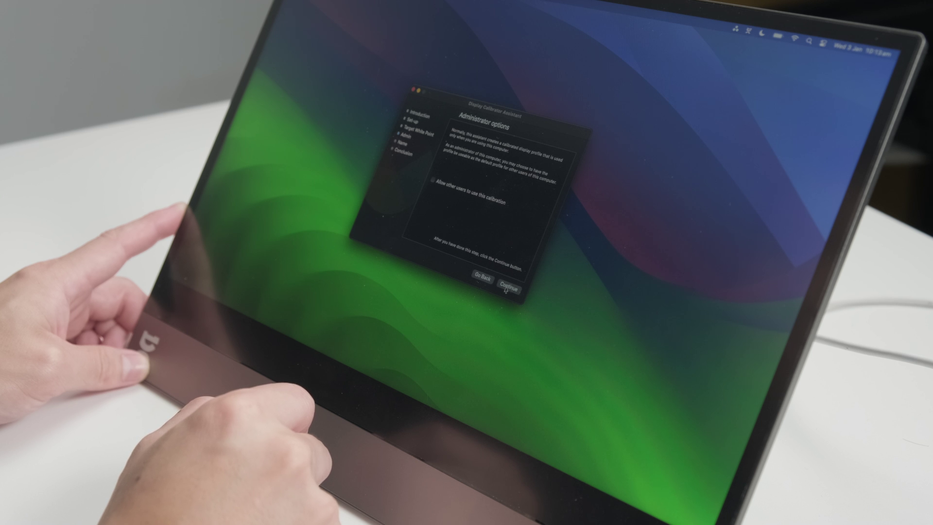
pyautogui.click(508, 288)
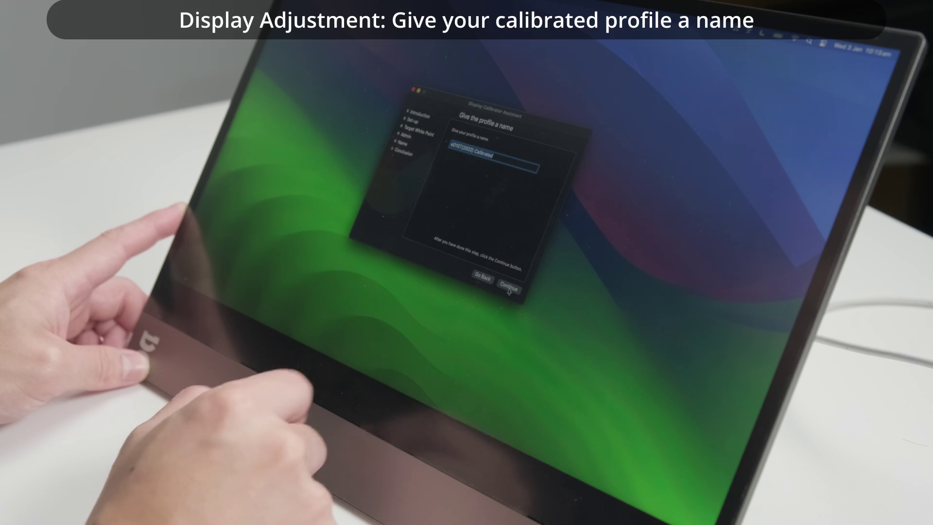
pyautogui.click(509, 288)
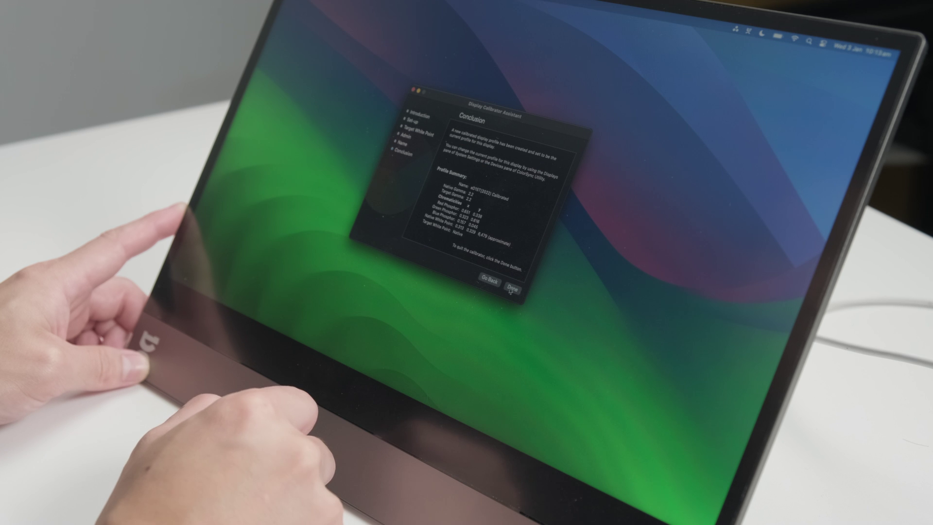